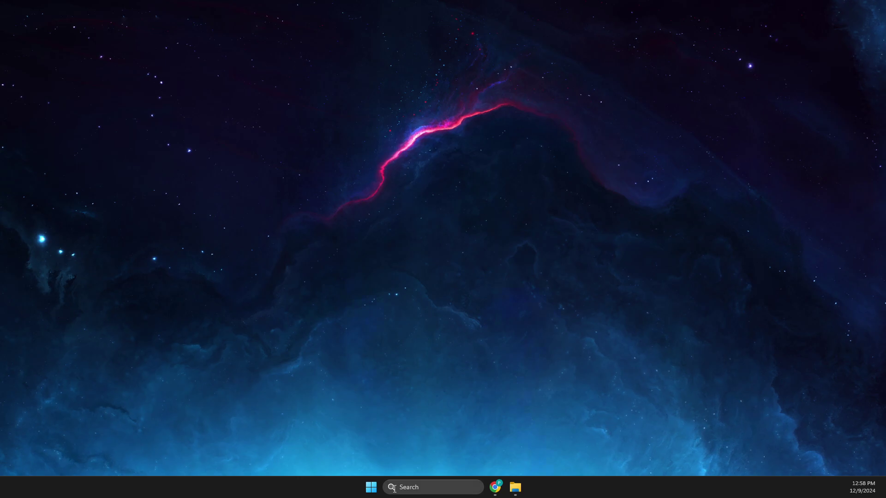
- Open Windows Settings and go to the Windows Update page
{"action": "left_click", "coordinate": [416, 487]}
{"action": "type", "text": "se"}
{"action": "key", "text": "Return"}
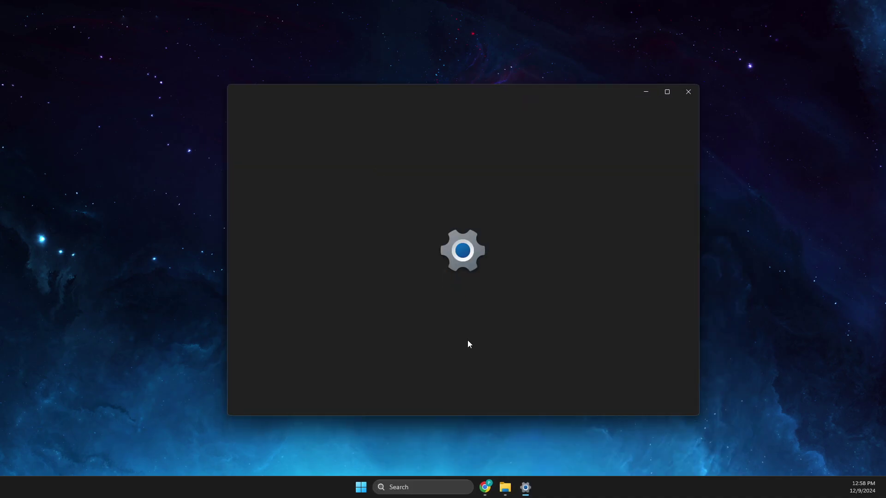
{"action": "left_click", "coordinate": [284, 385]}
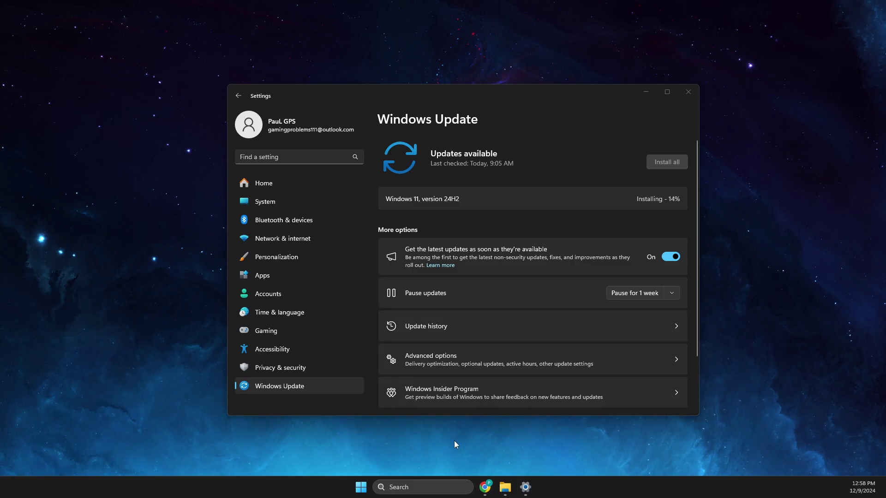
- Close Settings and open the Xbox app's App settings from a search for 'xbox'
{"action": "left_click", "coordinate": [685, 93]}
{"action": "left_click", "coordinate": [425, 488]}
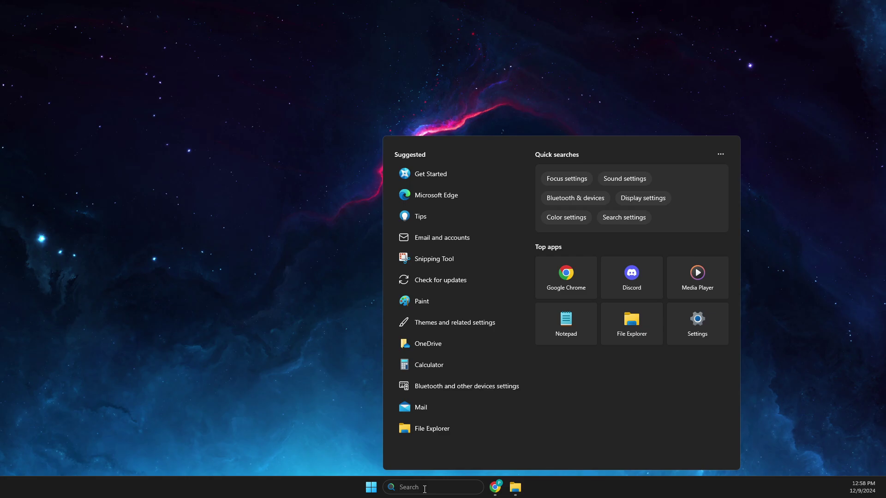
{"action": "type", "text": "xbox"}
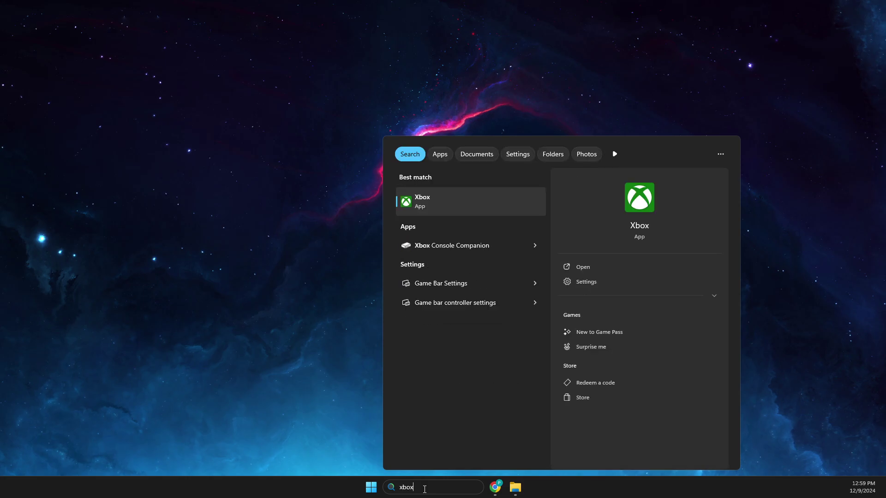
{"action": "right_click", "coordinate": [423, 202]}
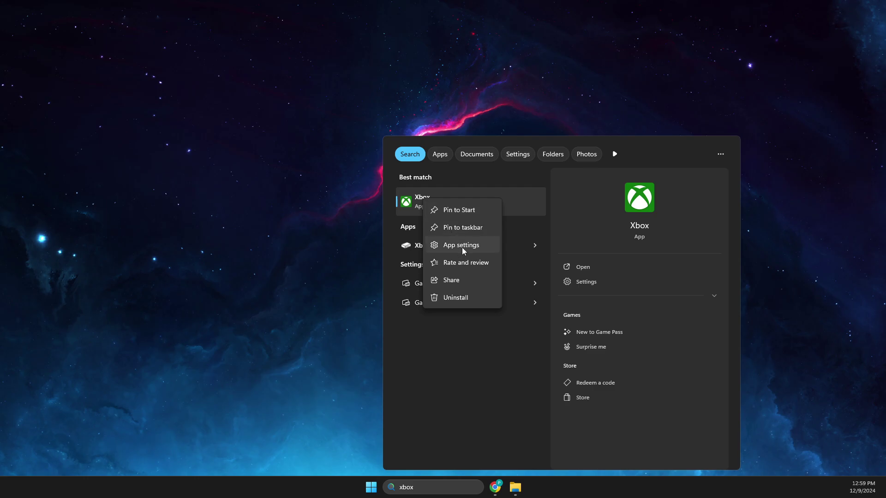
{"action": "left_click", "coordinate": [462, 247]}
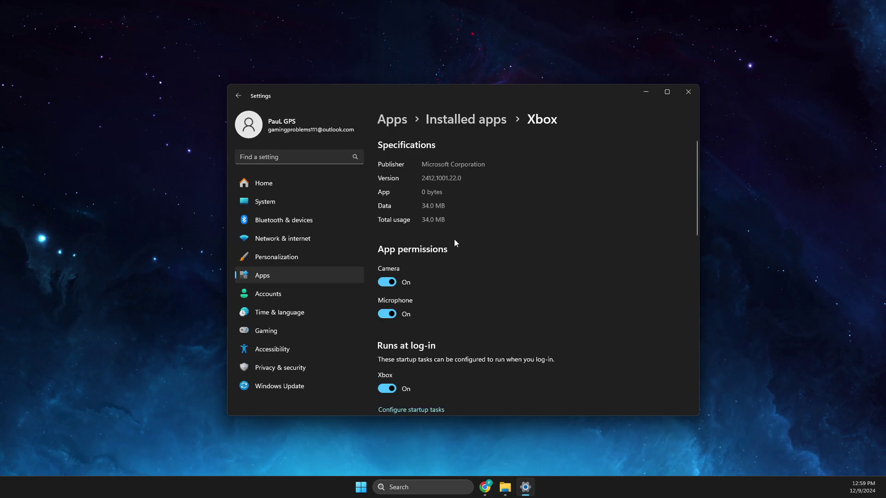
- Repair the Xbox app, then reset it and confirm the Reset
{"action": "scroll", "coordinate": [454, 239], "scroll_direction": "down", "scroll_amount": 5}
{"action": "scroll", "coordinate": [453, 240], "scroll_direction": "down", "scroll_amount": 5}
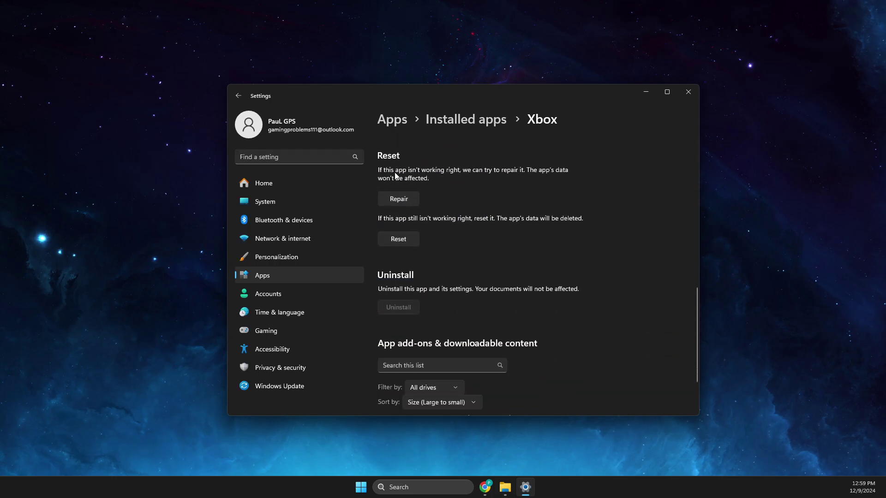
{"action": "scroll", "coordinate": [395, 176], "scroll_direction": "up", "scroll_amount": 1}
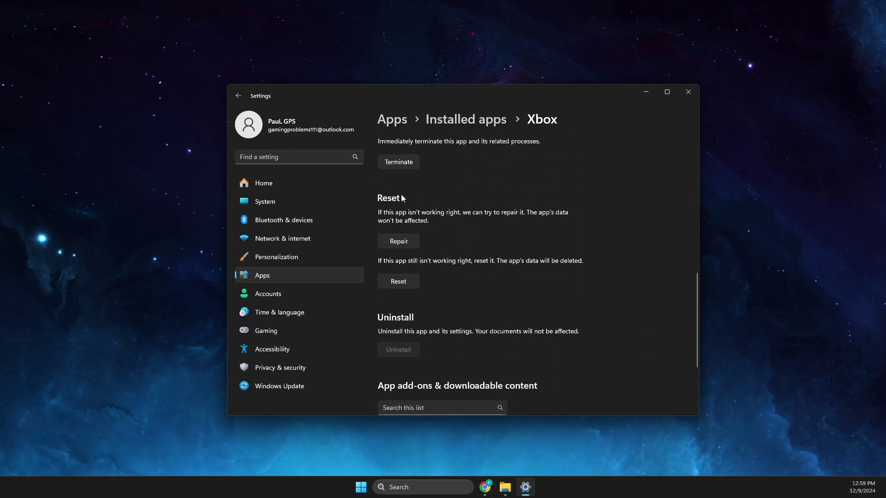
{"action": "left_click", "coordinate": [401, 242]}
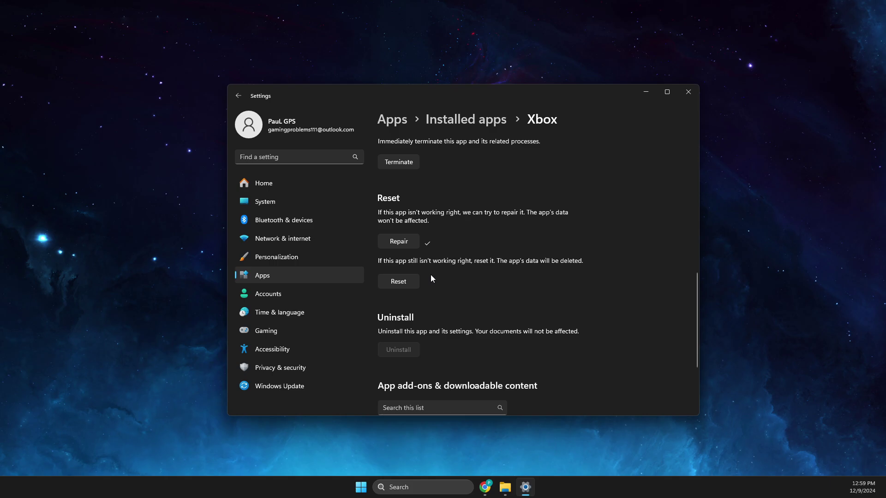
{"action": "left_click", "coordinate": [411, 282]}
{"action": "left_click", "coordinate": [447, 255]}
- Close the Xbox settings and open Microsoft Store's App settings from search
{"action": "left_click", "coordinate": [687, 94]}
{"action": "left_click", "coordinate": [423, 486]}
{"action": "type", "text": "m"}
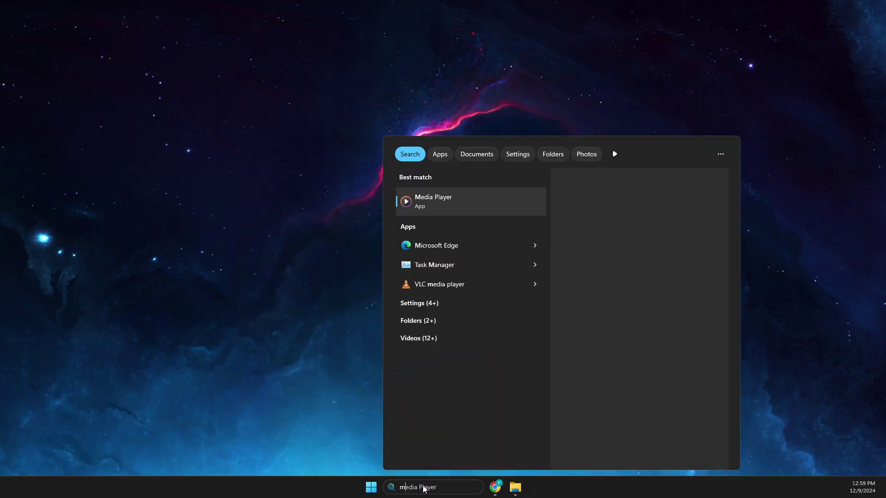
{"action": "type", "text": "icrosoft"}
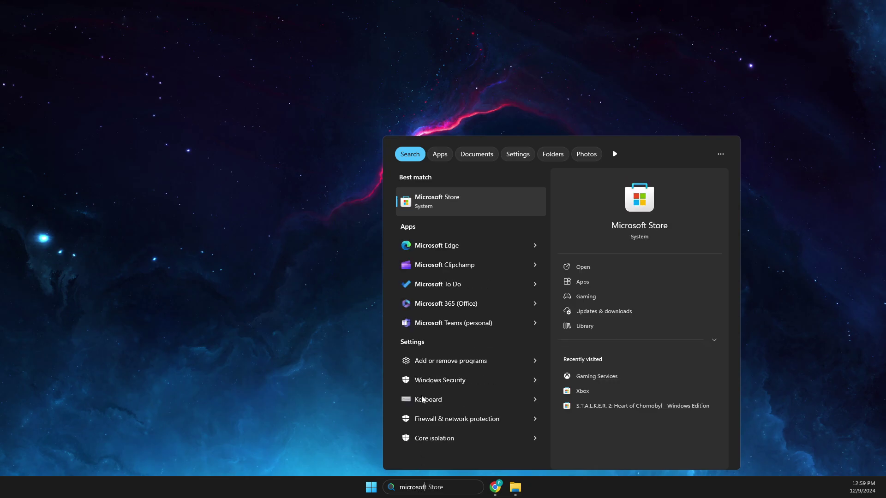
{"action": "right_click", "coordinate": [437, 204]}
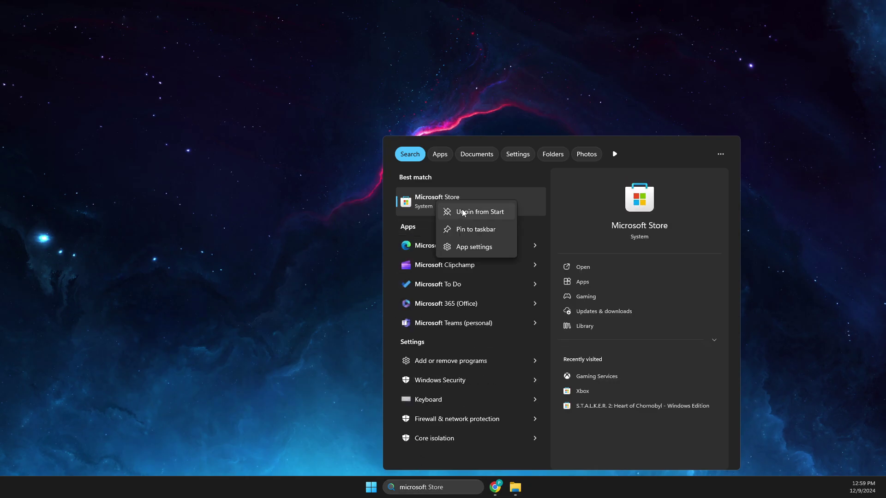
{"action": "left_click", "coordinate": [483, 250]}
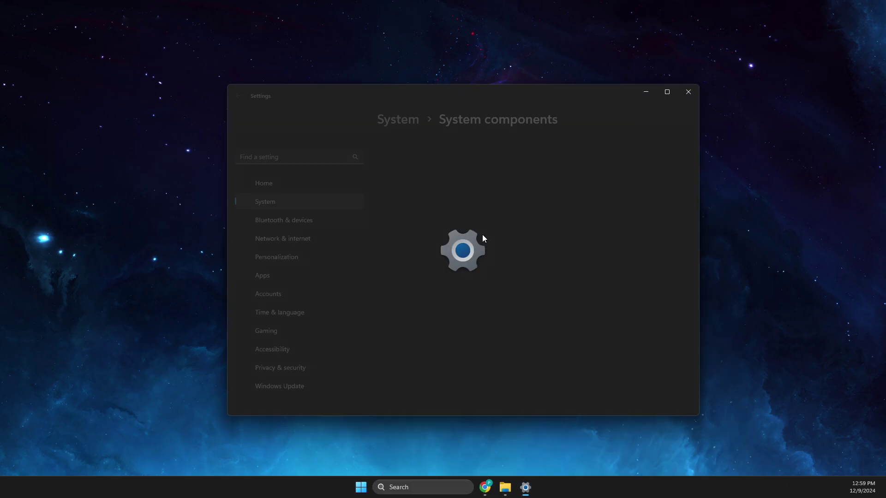
- Repair Microsoft Store, then reset it, confirm, and nudge the window higher
{"action": "scroll", "coordinate": [428, 240], "scroll_direction": "down", "scroll_amount": 4}
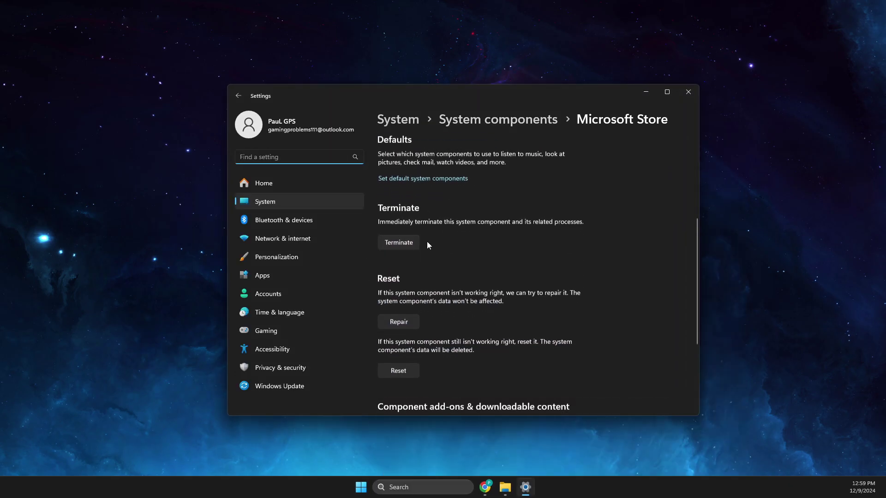
{"action": "scroll", "coordinate": [438, 261], "scroll_direction": "down", "scroll_amount": 2}
{"action": "left_click", "coordinate": [402, 237]}
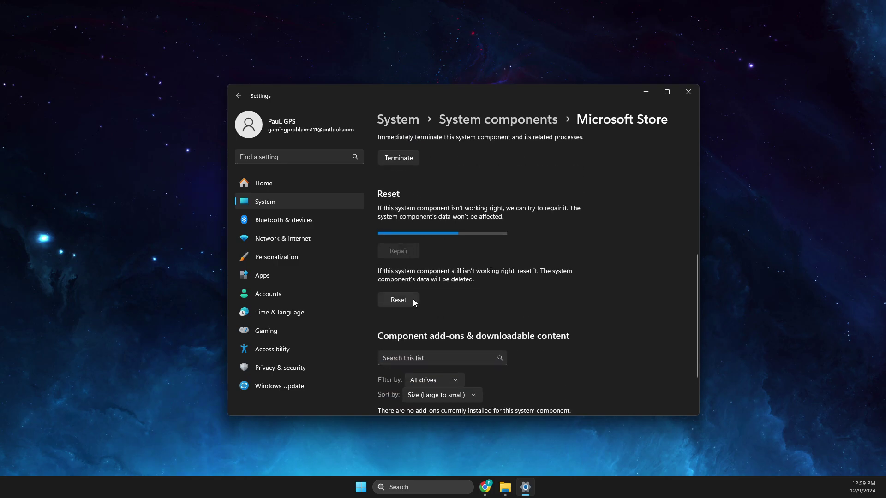
{"action": "left_click", "coordinate": [407, 288]}
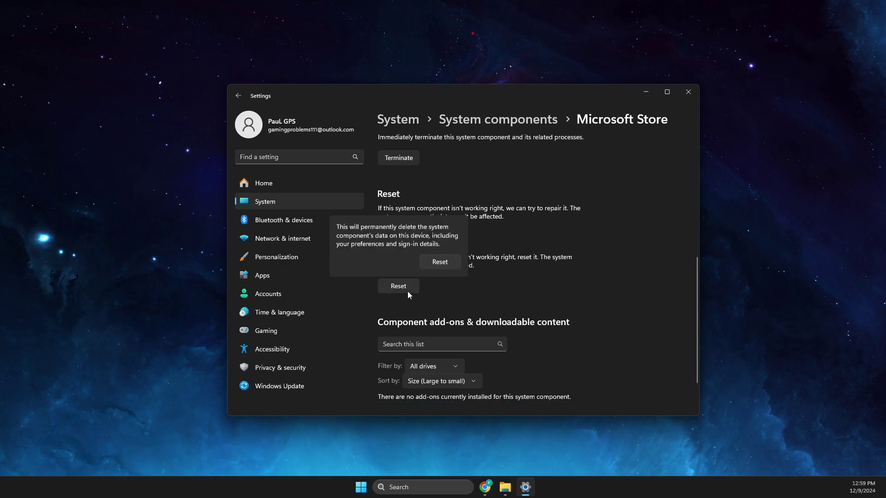
{"action": "left_click", "coordinate": [450, 256]}
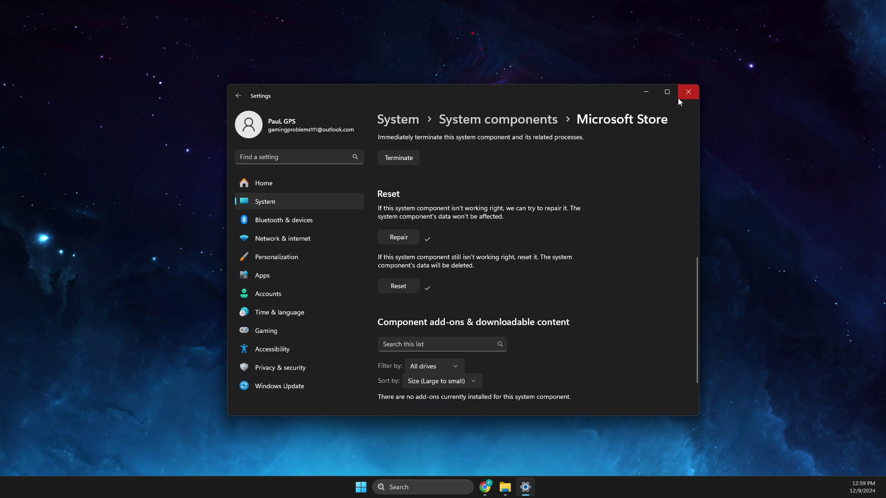
{"action": "left_click_drag", "start_coordinate": [521, 101], "coordinate": [524, 72]}
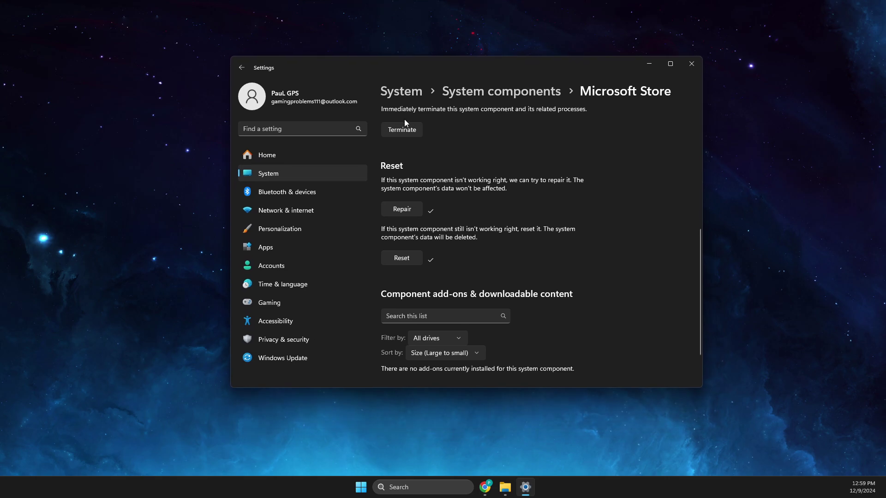
- Navigate to System > Storage > Temporary files
{"action": "left_click", "coordinate": [274, 173]}
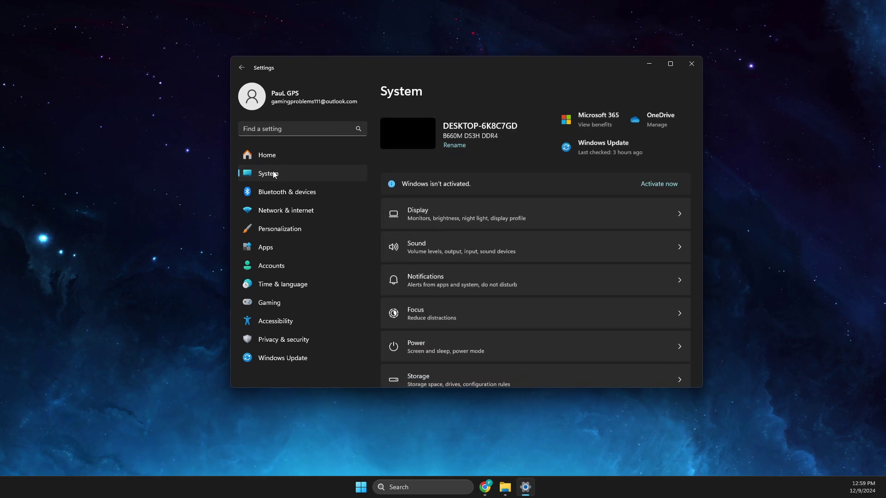
{"action": "scroll", "coordinate": [452, 240], "scroll_direction": "down", "scroll_amount": 3}
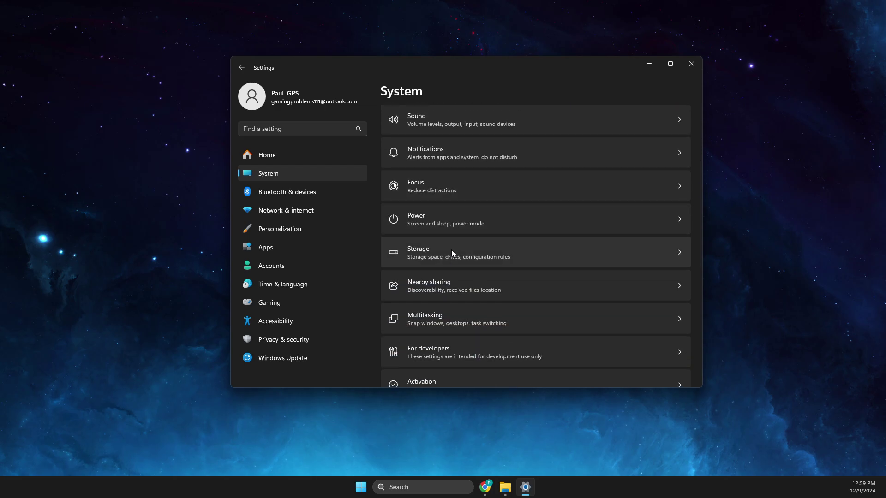
{"action": "left_click", "coordinate": [451, 252]}
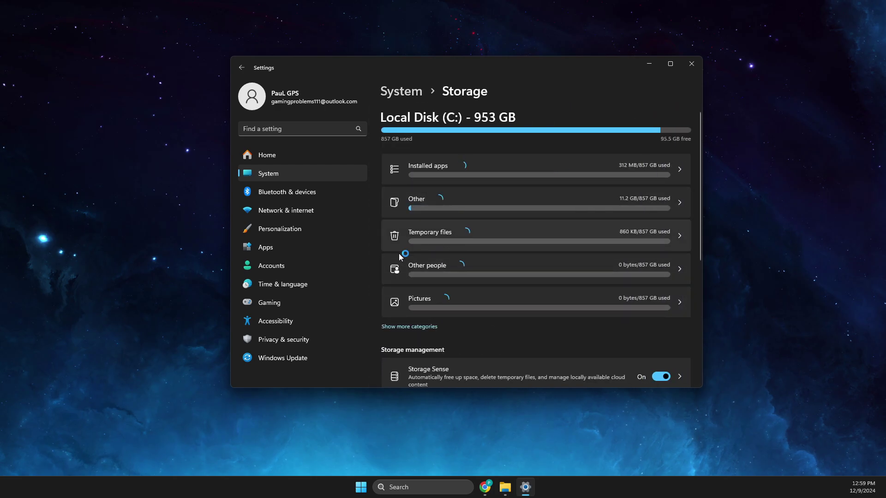
{"action": "left_click", "coordinate": [428, 237]}
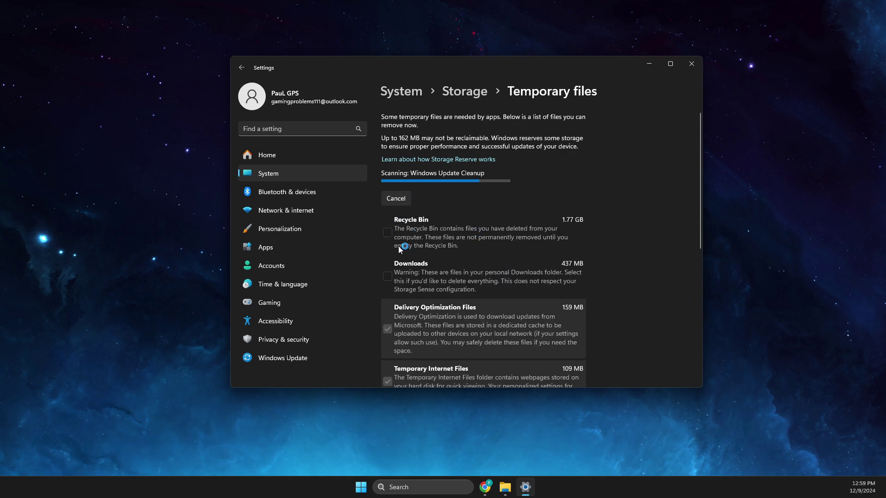
- Include the Recycle Bin and remove the selected temporary files, confirming with Continue
{"action": "left_click", "coordinate": [387, 231]}
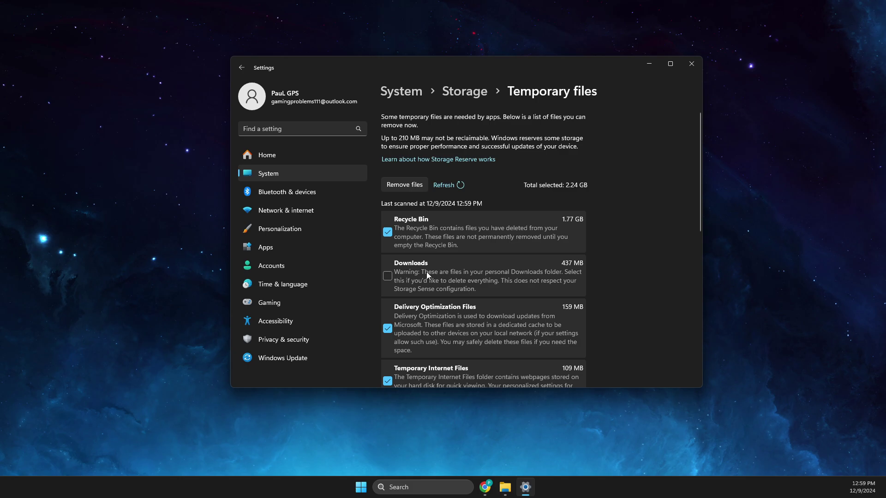
{"action": "scroll", "coordinate": [431, 267], "scroll_direction": "down", "scroll_amount": 3}
{"action": "scroll", "coordinate": [431, 267], "scroll_direction": "up", "scroll_amount": 2}
{"action": "scroll", "coordinate": [432, 264], "scroll_direction": "down", "scroll_amount": 5}
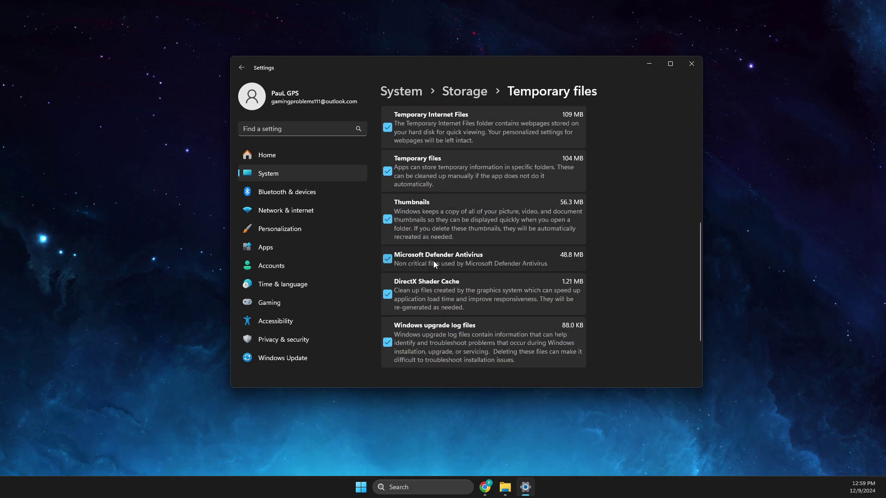
{"action": "scroll", "coordinate": [433, 261], "scroll_direction": "up", "scroll_amount": 5}
{"action": "scroll", "coordinate": [433, 264], "scroll_direction": "up", "scroll_amount": 1}
{"action": "left_click", "coordinate": [408, 187]}
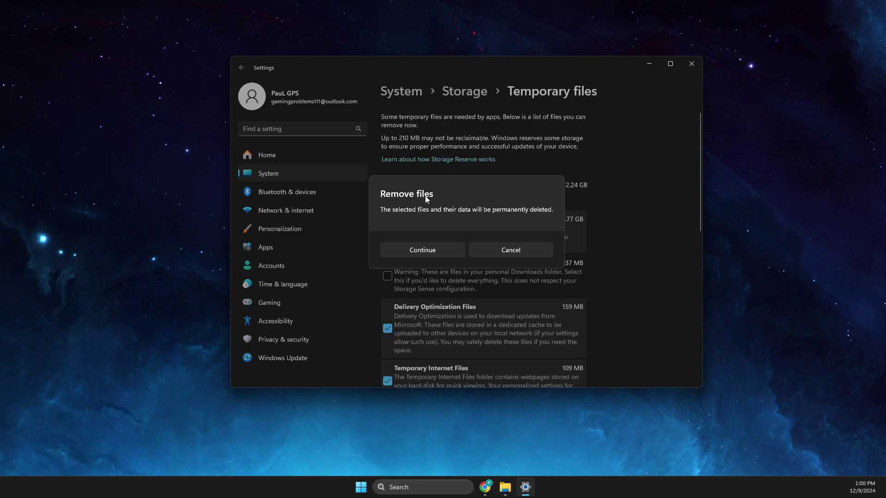
{"action": "left_click", "coordinate": [425, 256]}
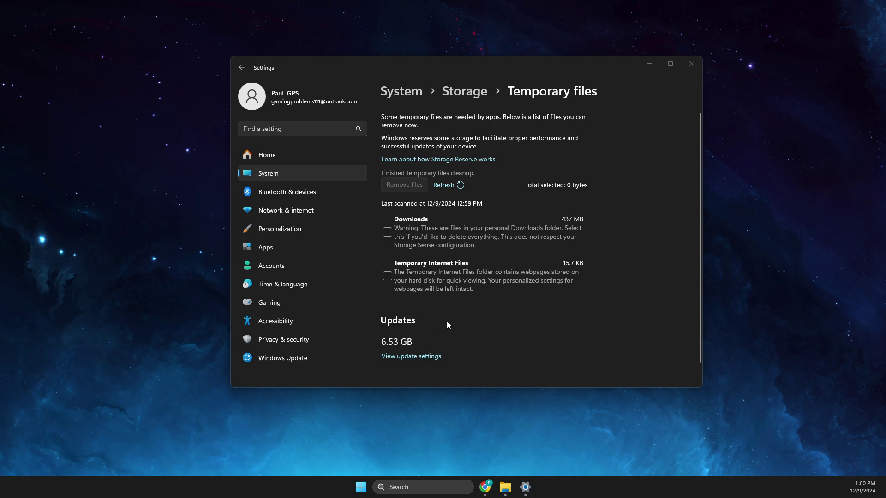
- Sync the clock with the time server under Time & language > Date & time
{"action": "left_click", "coordinate": [311, 285]}
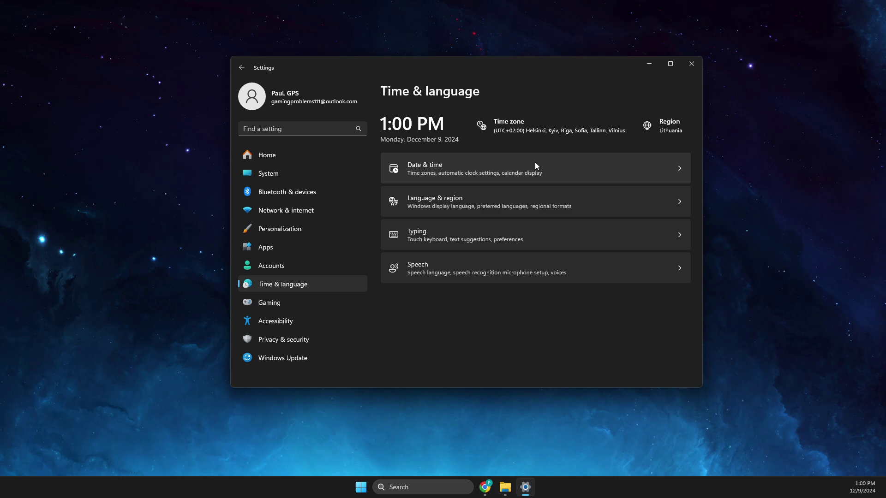
{"action": "left_click", "coordinate": [457, 168]}
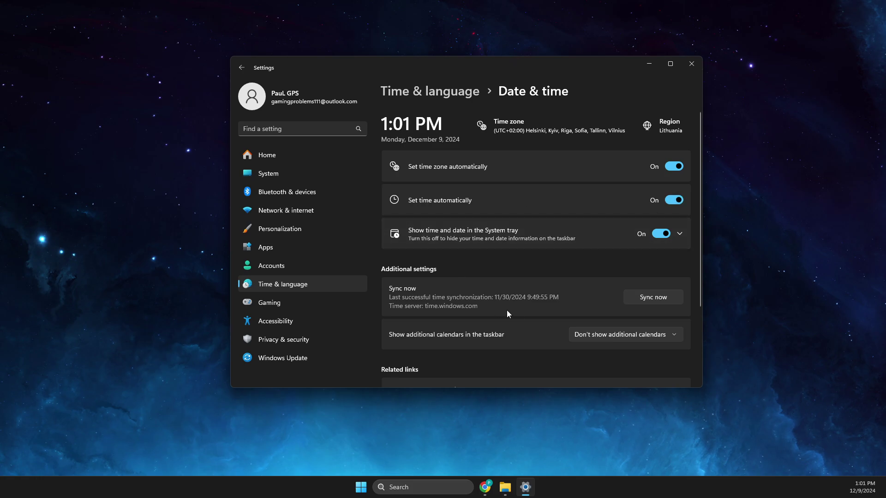
{"action": "left_click", "coordinate": [653, 298]}
- Review the Language & region page, then close Settings
{"action": "left_click", "coordinate": [417, 95]}
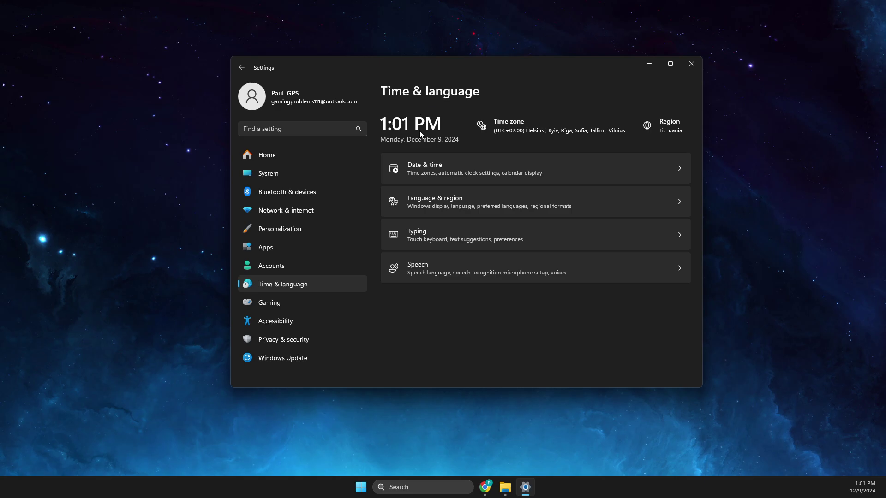
{"action": "left_click", "coordinate": [420, 204]}
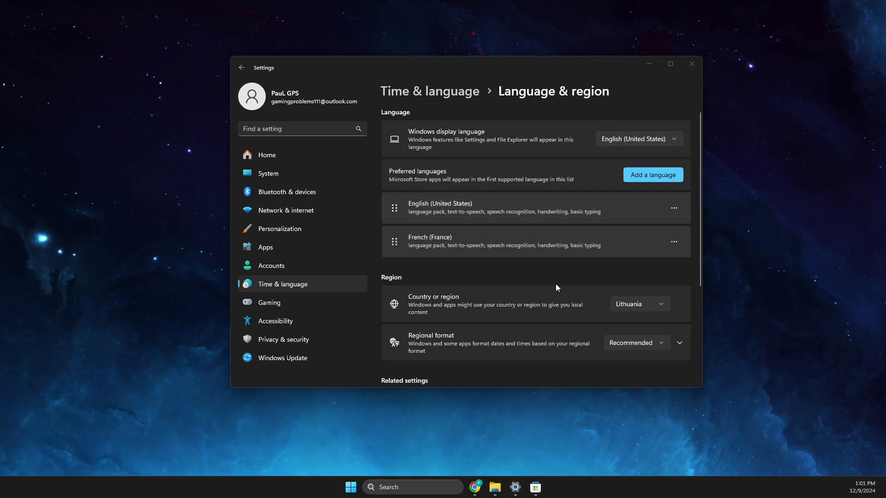
{"action": "left_click", "coordinate": [687, 69]}
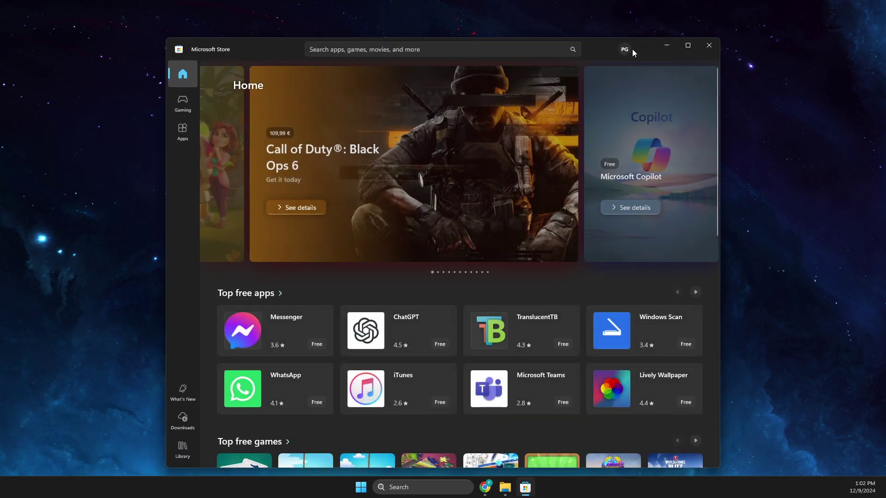
{"action": "left_click", "coordinate": [625, 49]}
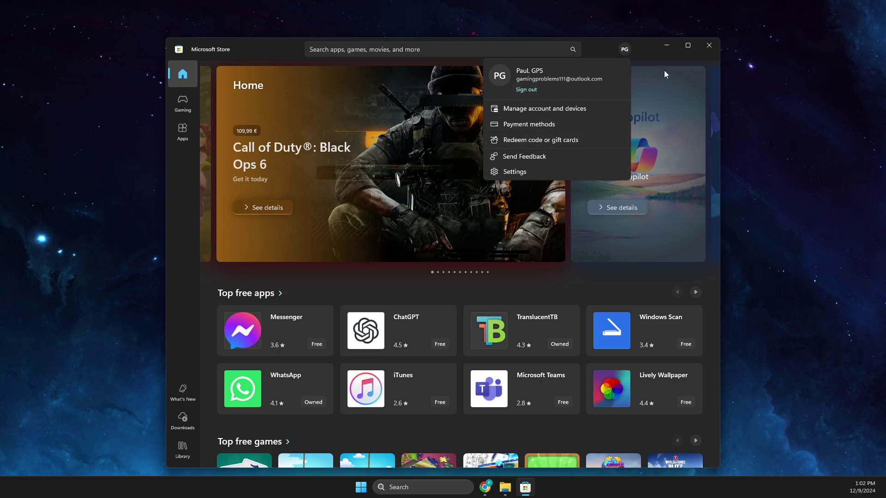
{"action": "left_click", "coordinate": [650, 56]}
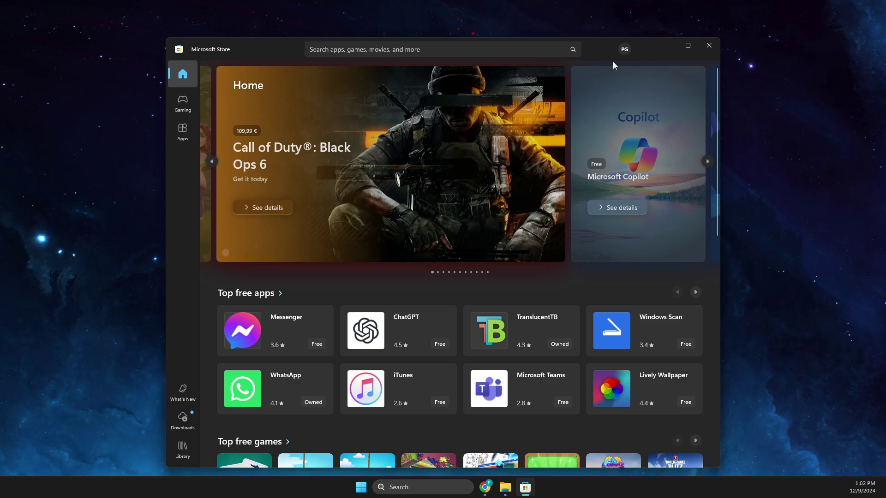
{"action": "left_click", "coordinate": [716, 48]}
- Launch the Brave browser from Windows search
{"action": "left_click", "coordinate": [428, 482]}
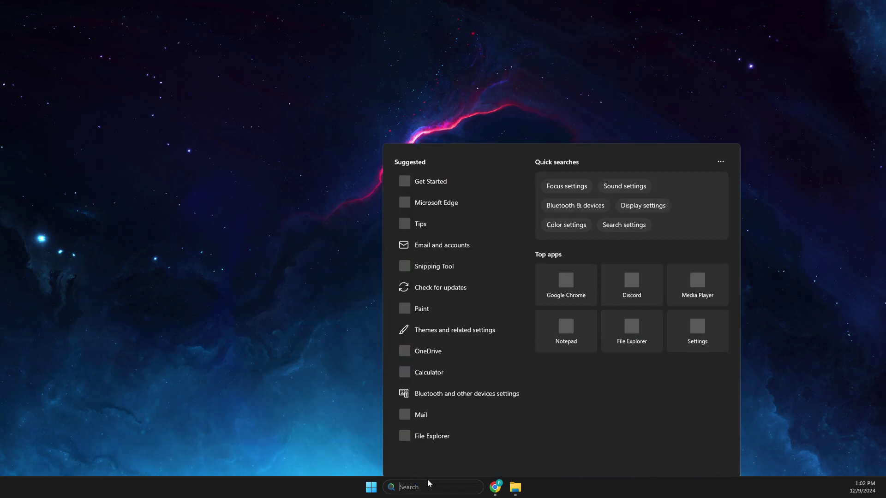
{"action": "type", "text": "brave"}
{"action": "left_click", "coordinate": [436, 200]}
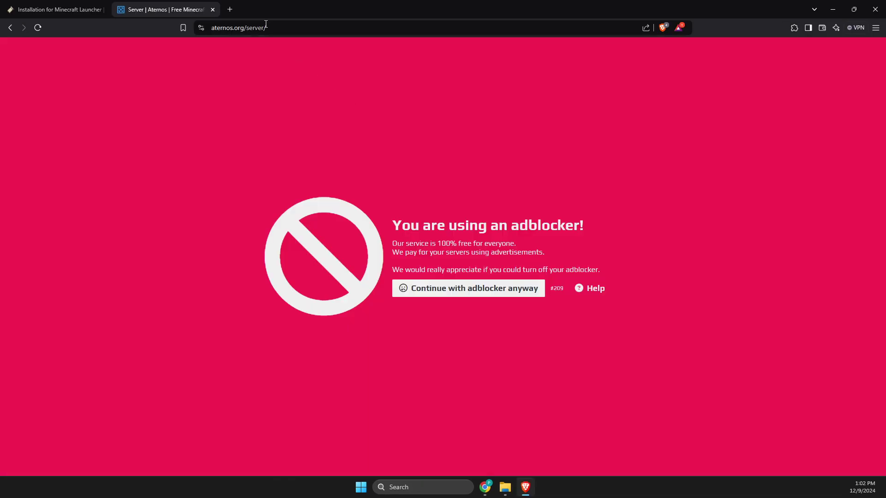
- Load fast.com, let the speed test report 620 Mbps, and minimize Brave
{"action": "left_click", "coordinate": [267, 27]}
{"action": "type", "text": "fast.com"}
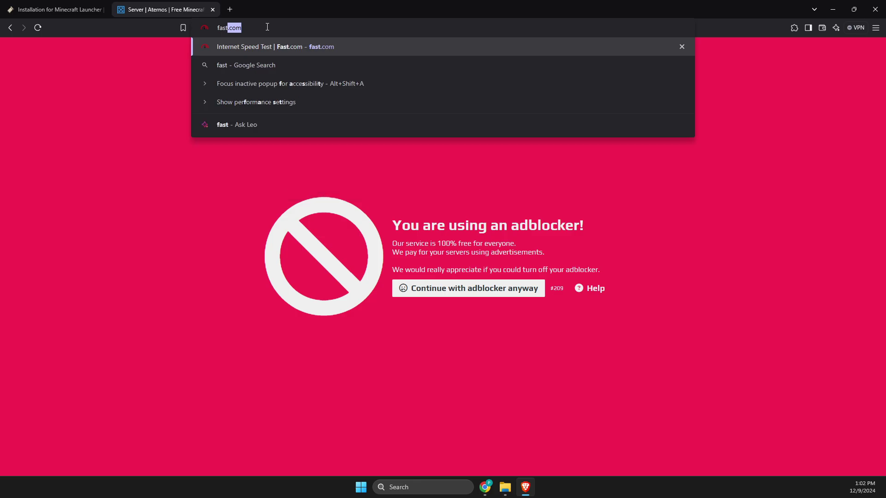
{"action": "key", "text": "Return"}
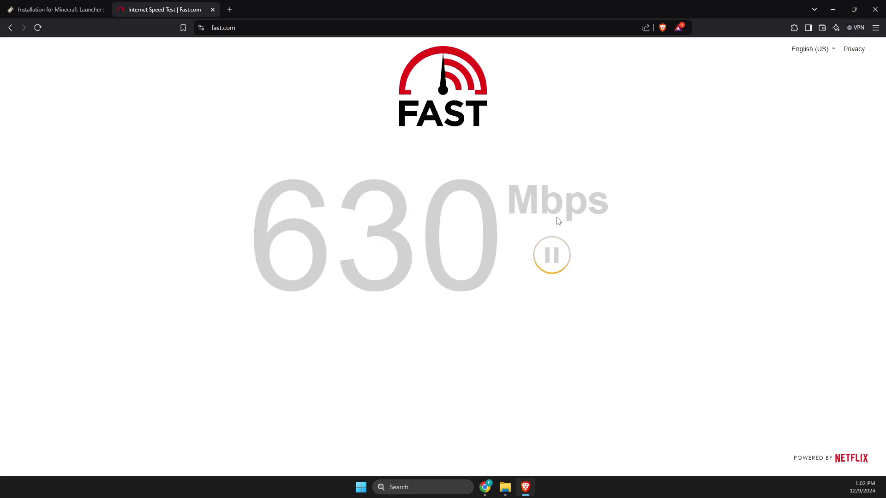
{"action": "left_click", "coordinate": [832, 10]}
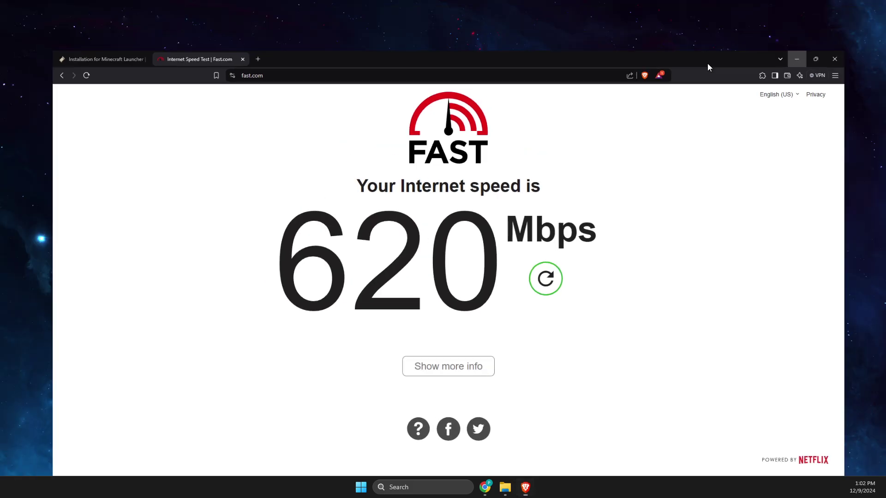
- Start Command Prompt as administrator from a search for 'cmd'
{"action": "left_click", "coordinate": [388, 487]}
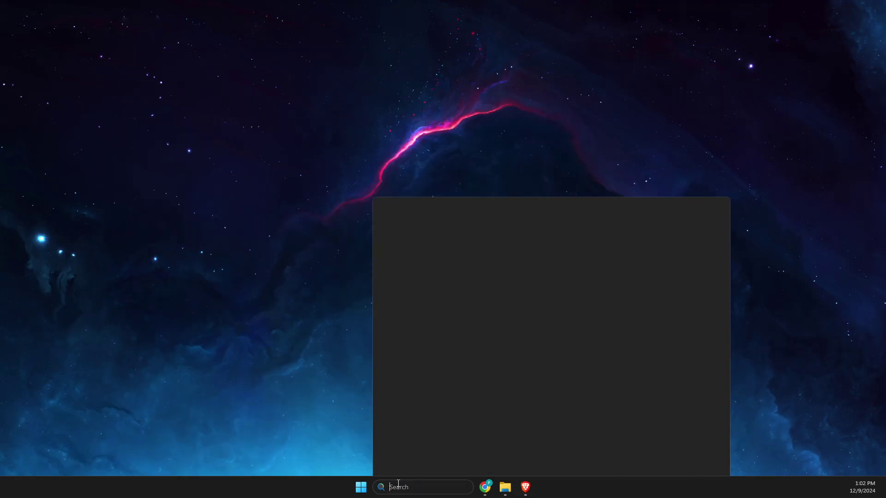
{"action": "type", "text": "cmd"}
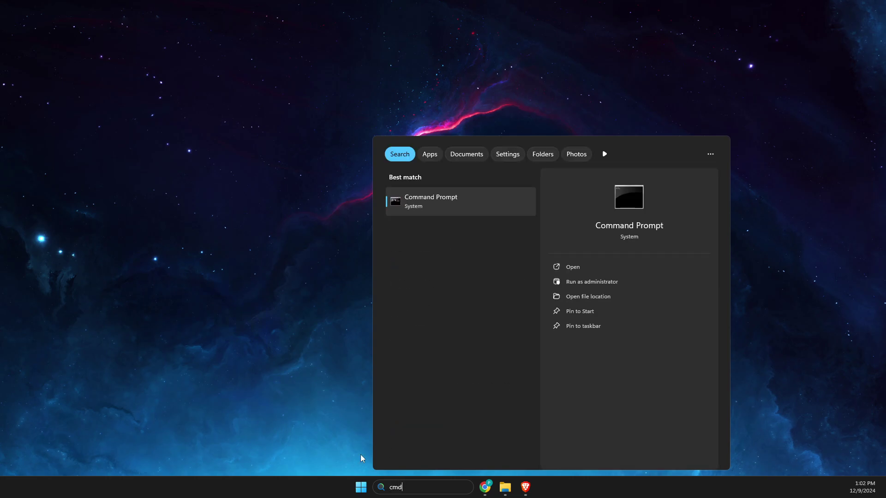
{"action": "right_click", "coordinate": [426, 202]}
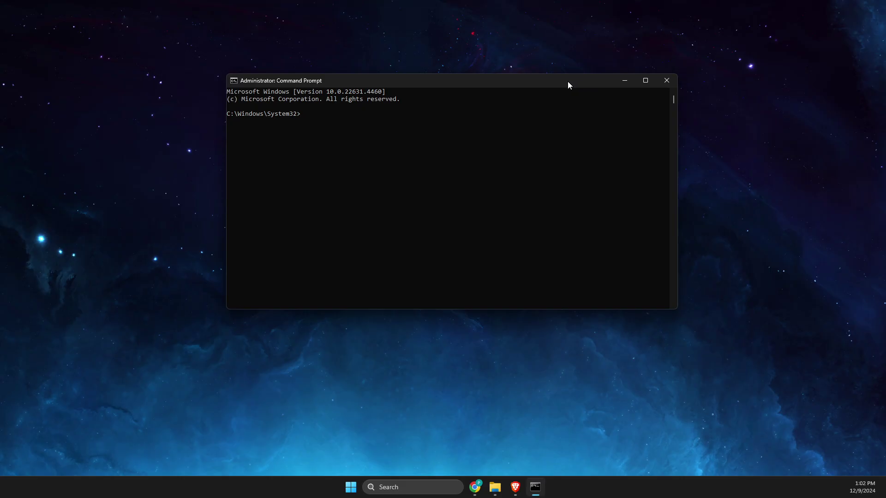
- Run 'ipconfig /flushdns' and 'netsh winsock reset' in the admin console
{"action": "type", "text": "ipconfig /flushnd"}
{"action": "key", "text": "Return"}
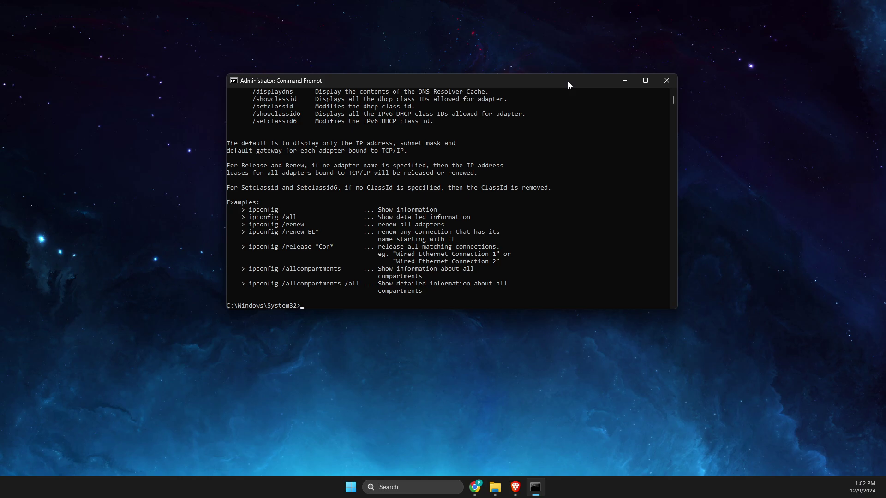
{"action": "type", "text": "ipconfi"}
{"action": "key", "text": "BackSpace"}
{"action": "key", "text": "BackSpace"}
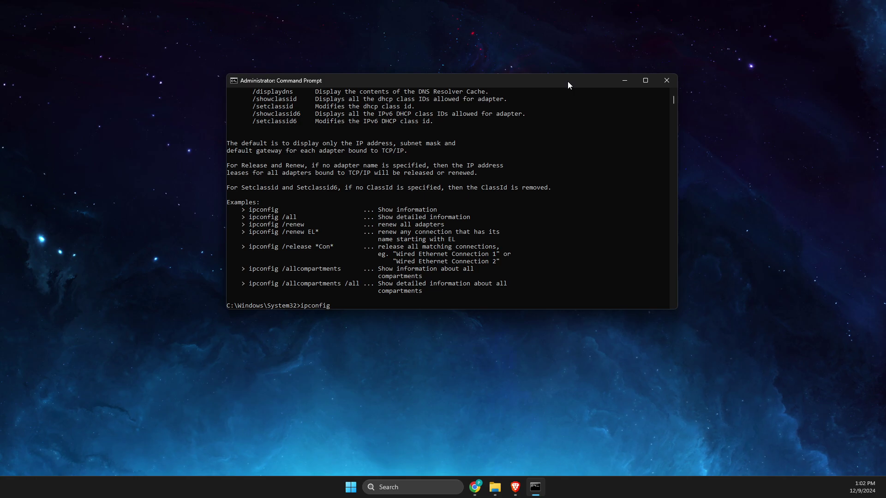
{"action": "type", "text": "g /sl"}
{"action": "key", "text": "BackSpace"}
{"action": "key", "text": "BackSpace"}
{"action": "type", "text": "flu"}
{"action": "key", "text": "BackSpace"}
{"action": "key", "text": "BackSpace"}
{"action": "type", "text": "lushdns"}
{"action": "key", "text": "Return"}
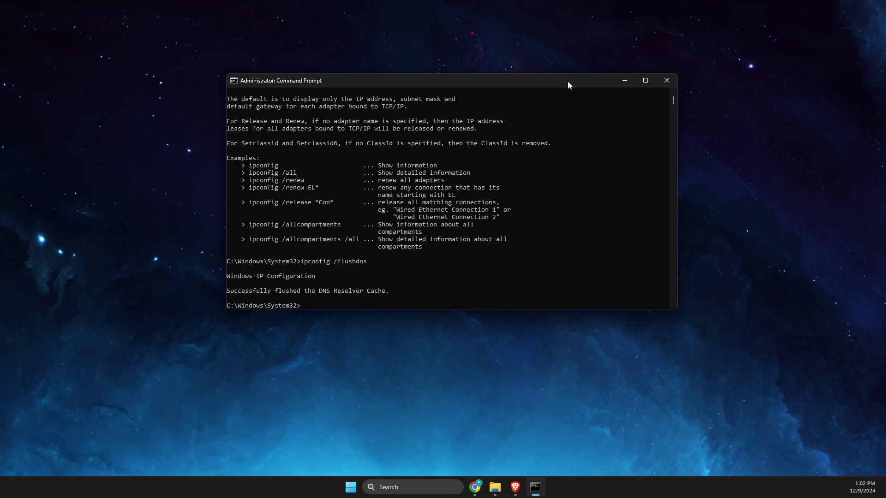
{"action": "type", "text": "netsh winsock reset"}
{"action": "key", "text": "Return"}
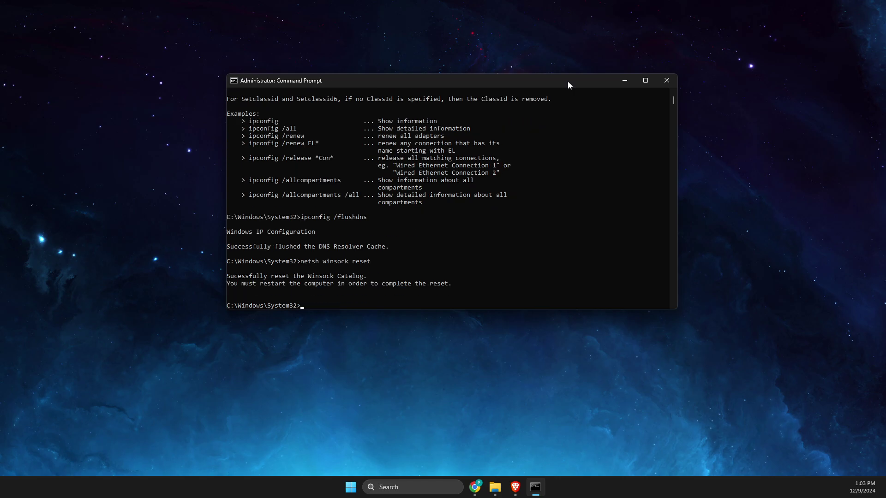
- Close Command Prompt, open Settings, and look over the VPN page under Network & internet
{"action": "left_click", "coordinate": [666, 81]}
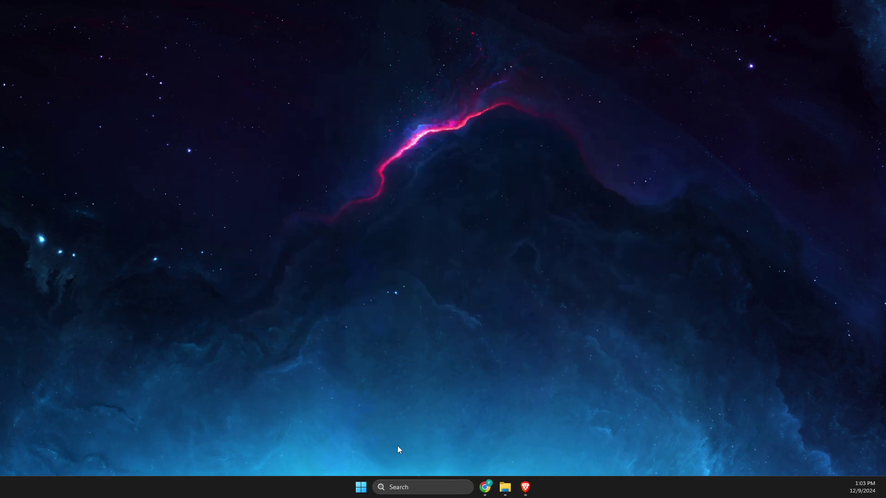
{"action": "left_click", "coordinate": [412, 493]}
{"action": "type", "text": "se"}
{"action": "left_click", "coordinate": [430, 208]}
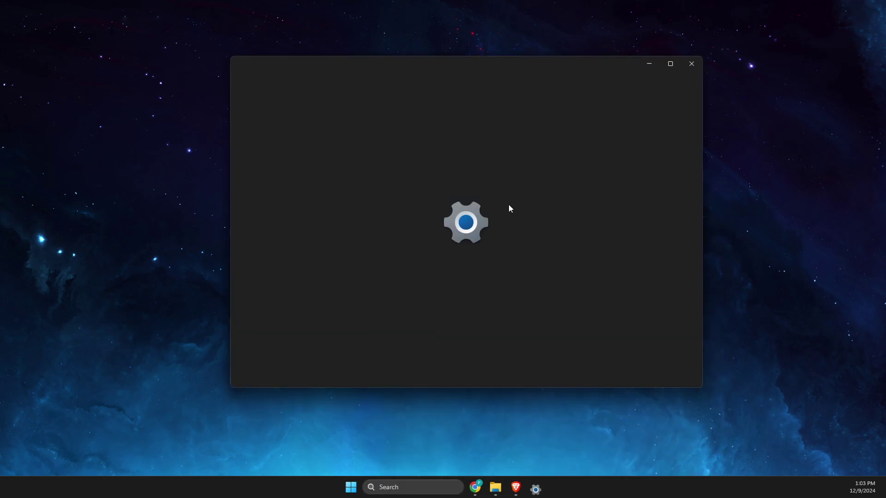
{"action": "left_click", "coordinate": [287, 213]}
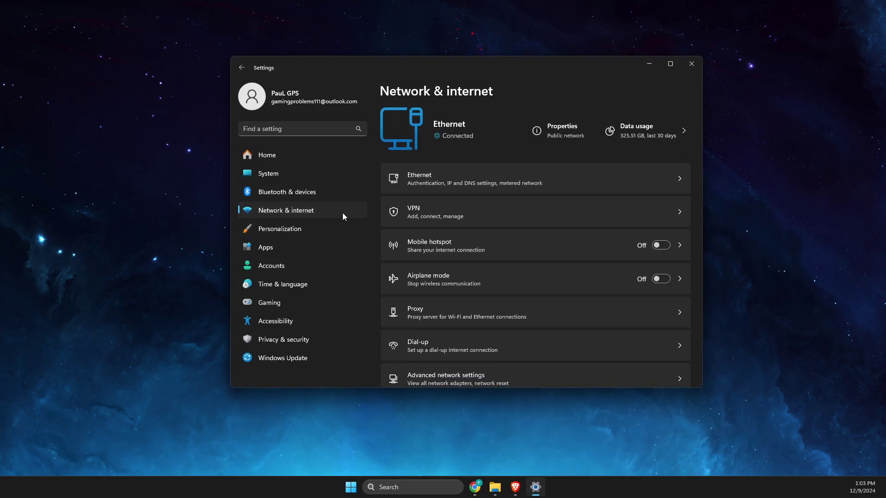
{"action": "left_click", "coordinate": [447, 215]}
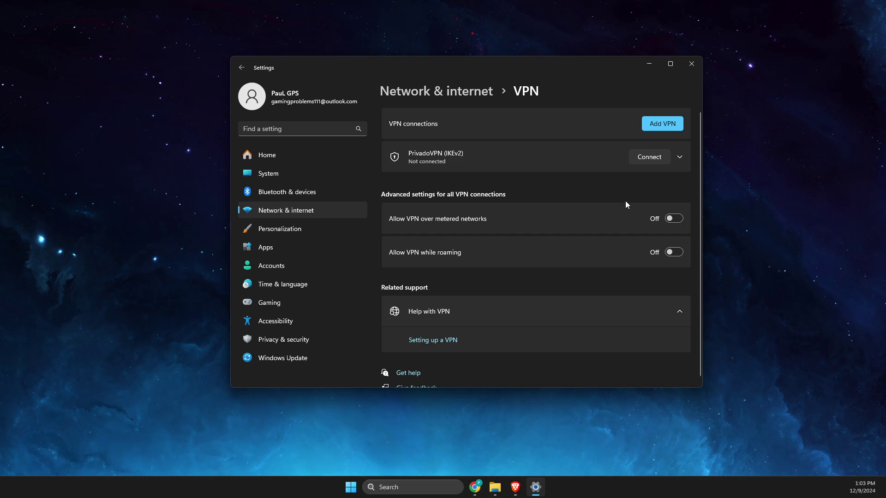
{"action": "left_click", "coordinate": [241, 67]}
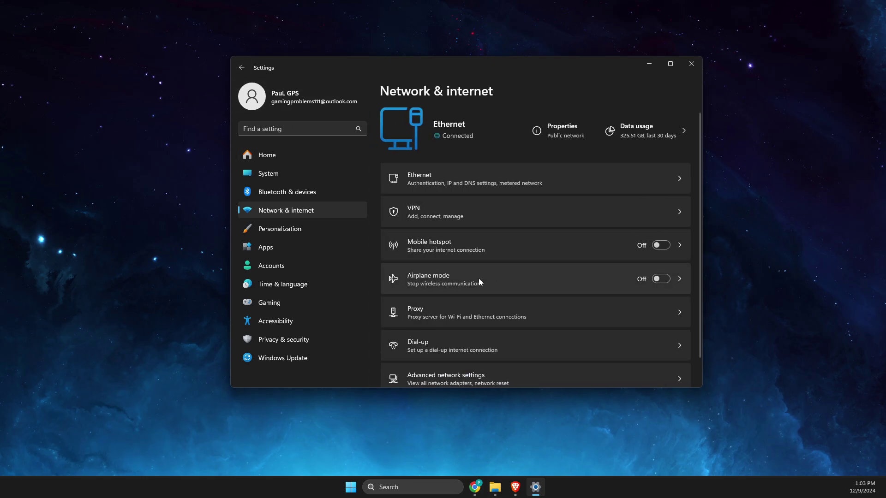
- Open Advanced network settings, view Network reset, and return to the adapter list
{"action": "left_click", "coordinate": [448, 355]}
{"action": "scroll", "coordinate": [489, 233], "scroll_direction": "down", "scroll_amount": 3}
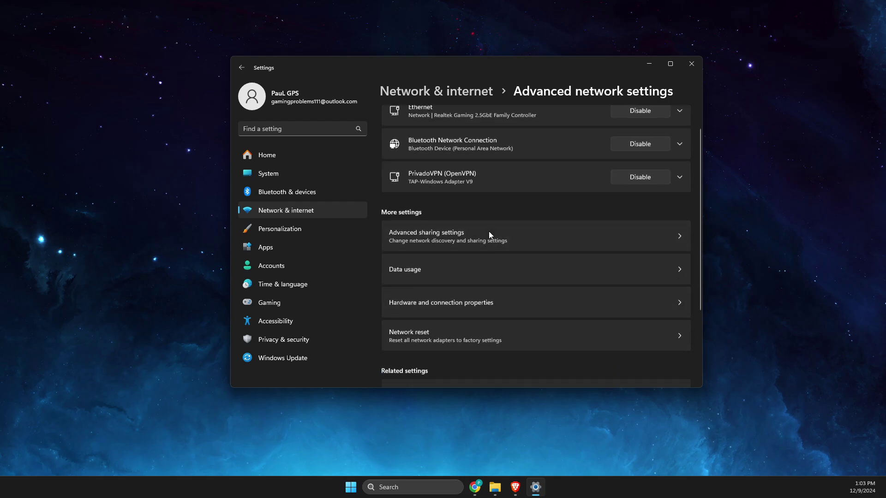
{"action": "left_click", "coordinate": [433, 247]}
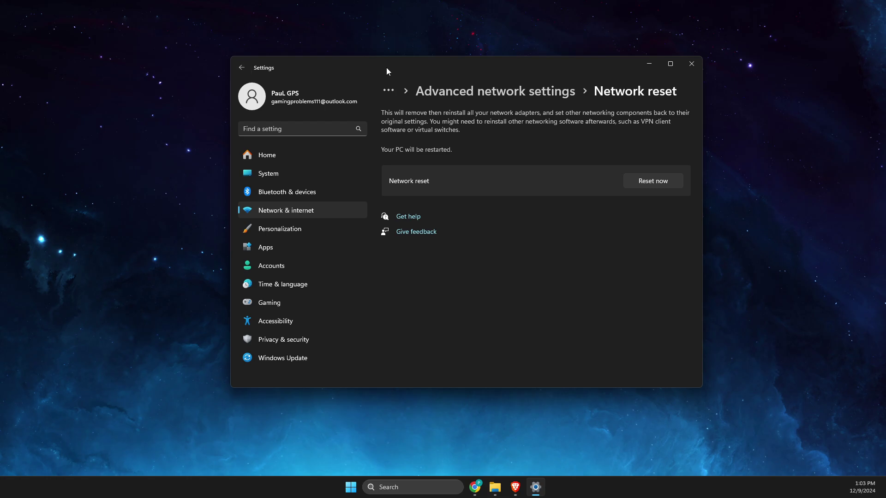
{"action": "left_click", "coordinate": [457, 92]}
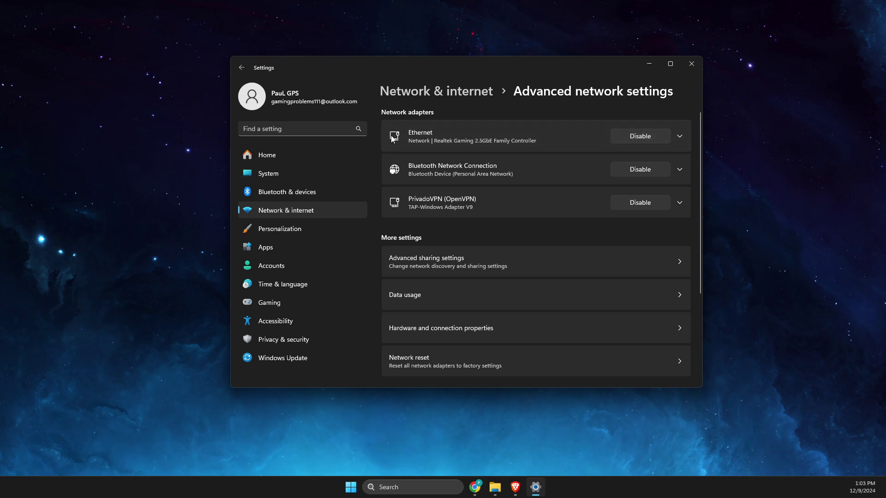
- Set the Ethernet IPv4 DNS servers to 8.8.8.8 and 8.8.4.4, then close the dialogs and Settings
{"action": "left_click", "coordinate": [680, 137]}
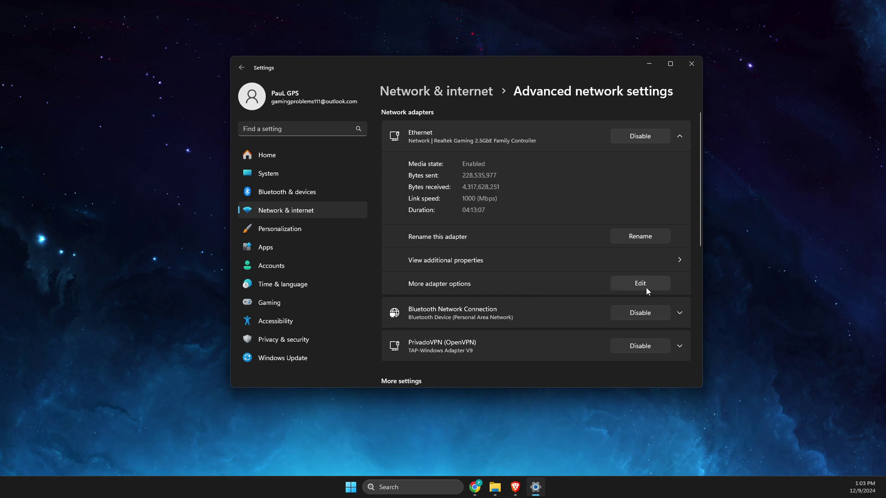
{"action": "left_click", "coordinate": [646, 288]}
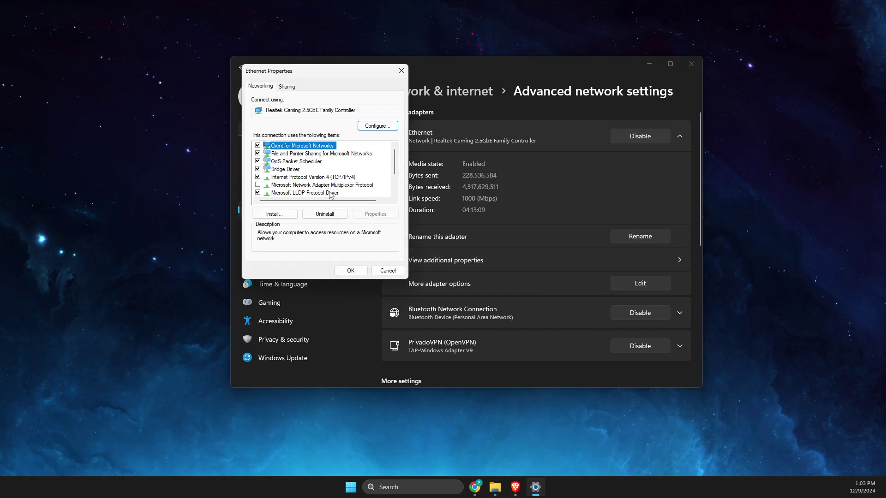
{"action": "scroll", "coordinate": [339, 179], "scroll_direction": "down", "scroll_amount": 1}
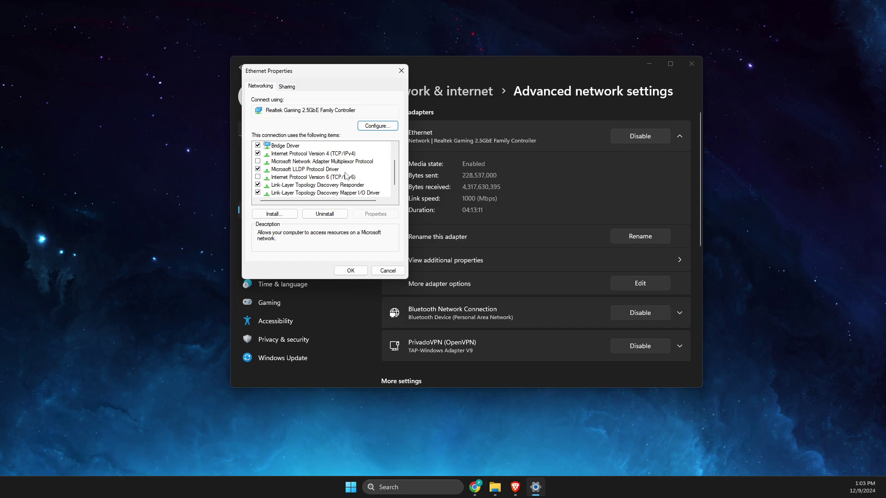
{"action": "left_click", "coordinate": [326, 155]}
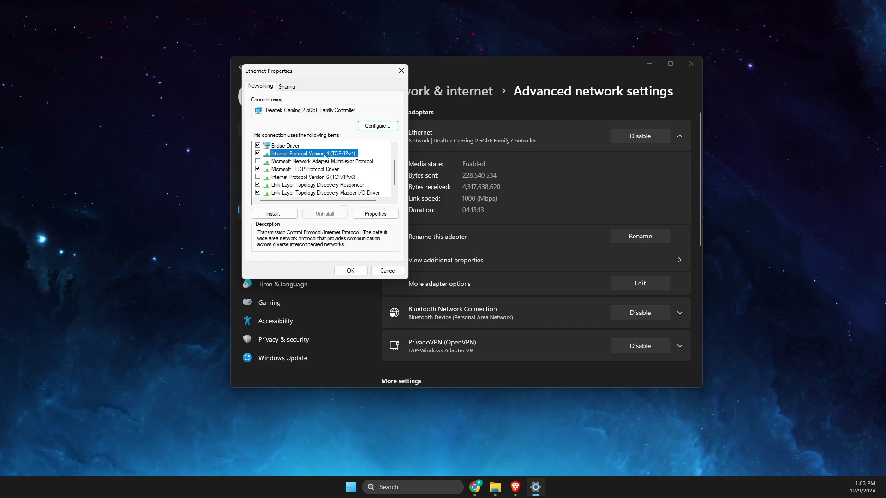
{"action": "double_click", "coordinate": [296, 155]}
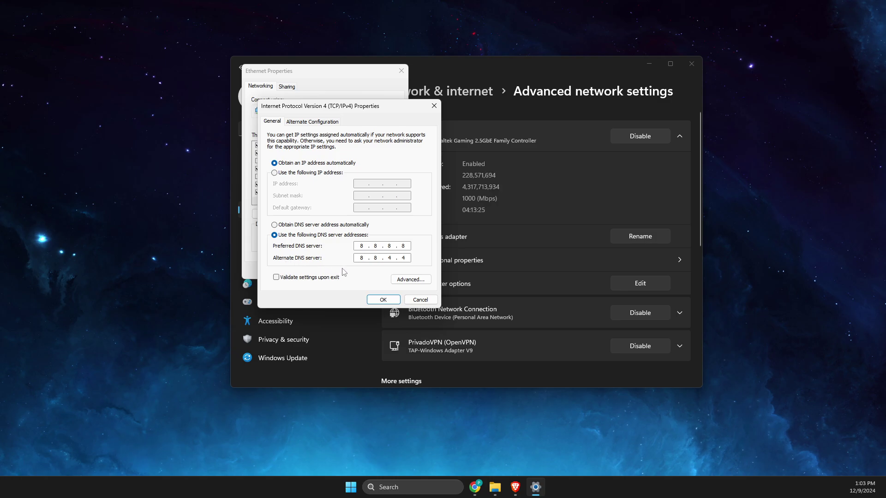
{"action": "left_click", "coordinate": [383, 300]}
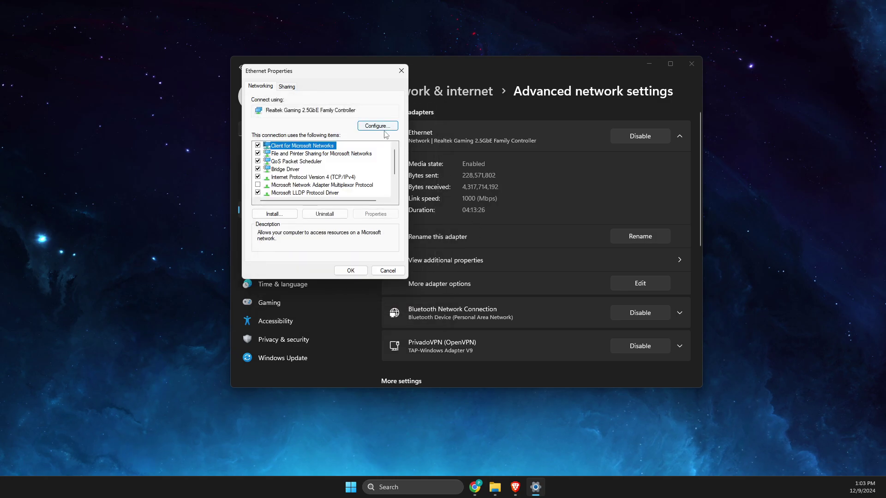
{"action": "left_click", "coordinate": [400, 70]}
{"action": "left_click", "coordinate": [688, 65]}
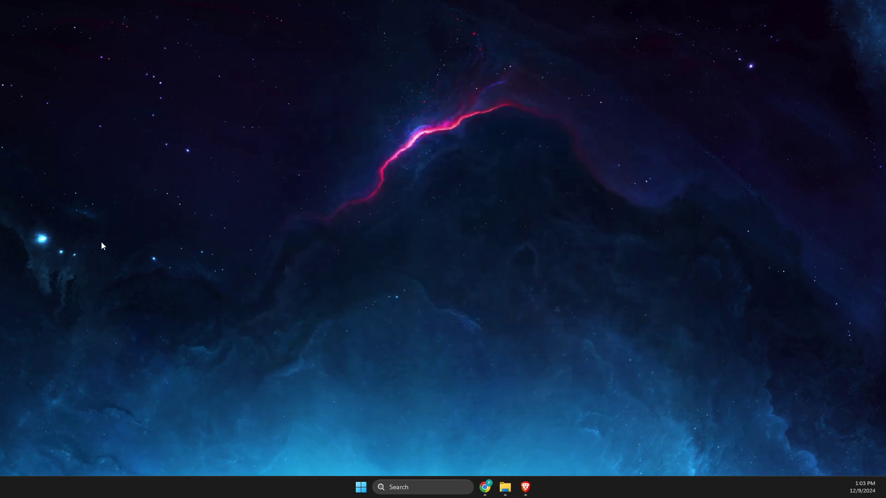